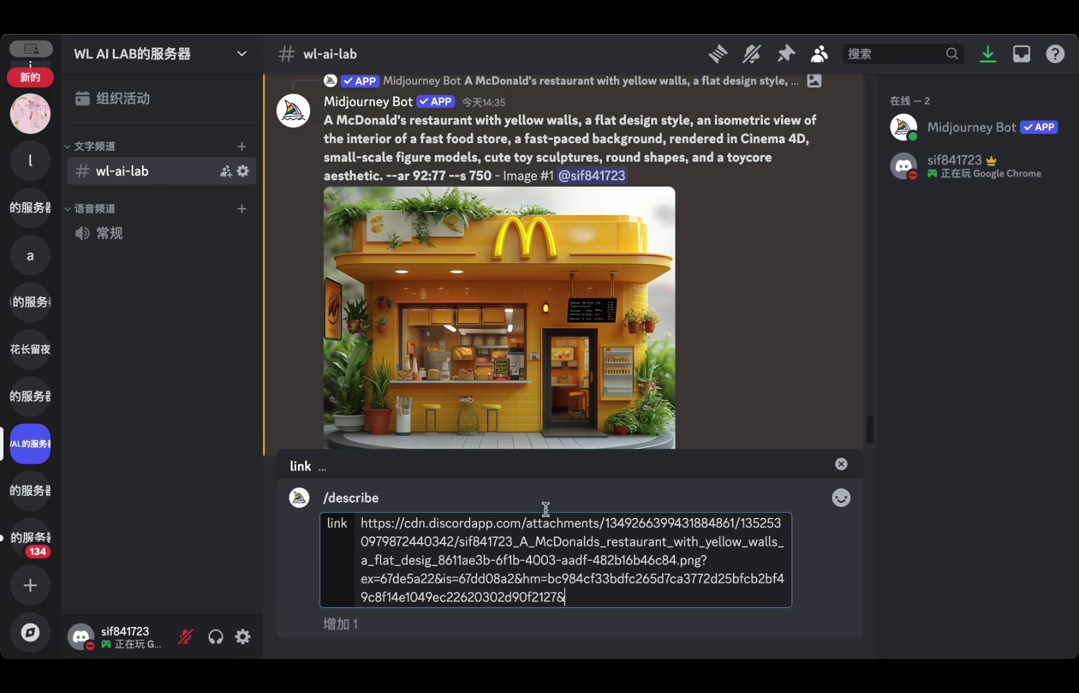
- Submit the McDonald's image link to /describe and copy its first suggested prompt into the message box
key(Return)
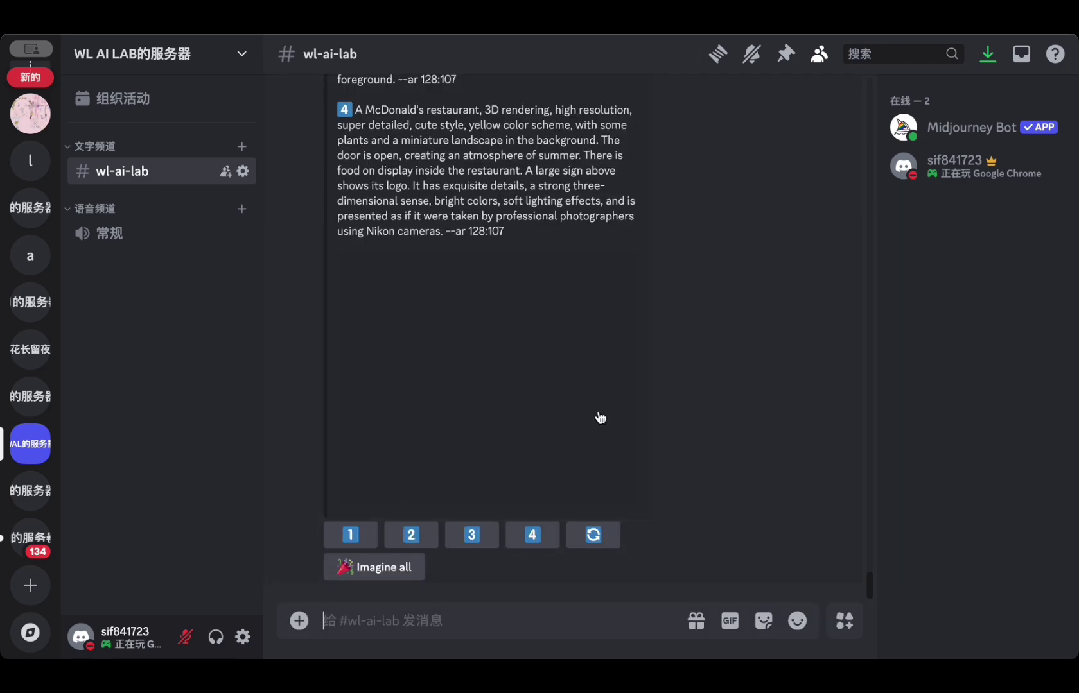
scroll(598, 417, up, 5)
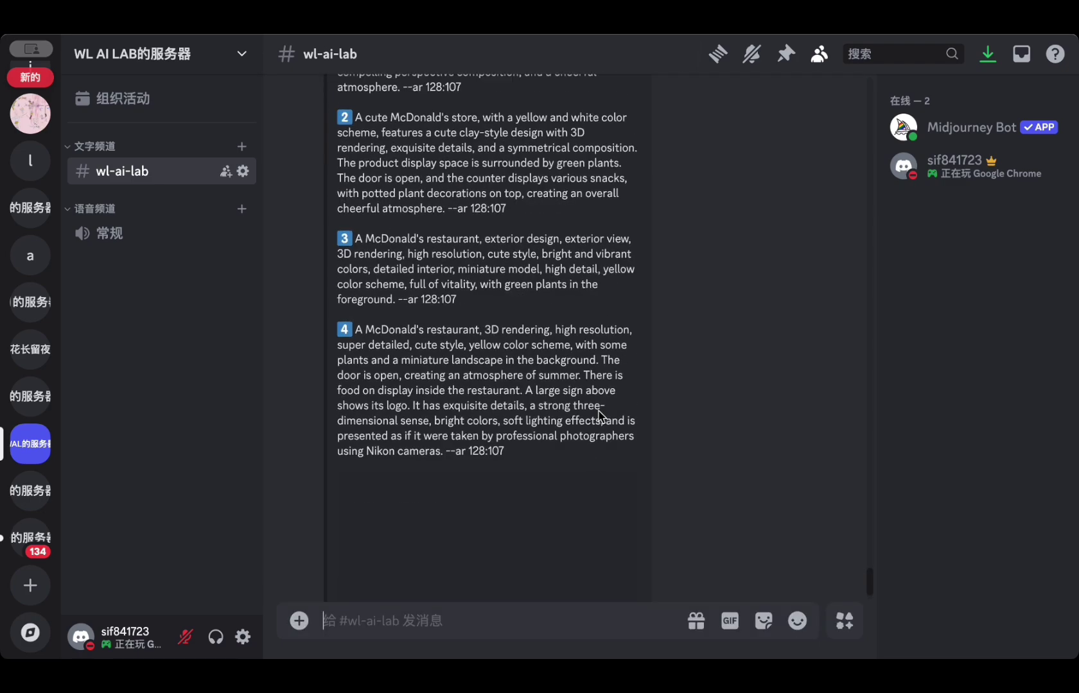
triple_click(441, 263)
key(ctrl+c)
click(435, 619)
key(ctrl+v)
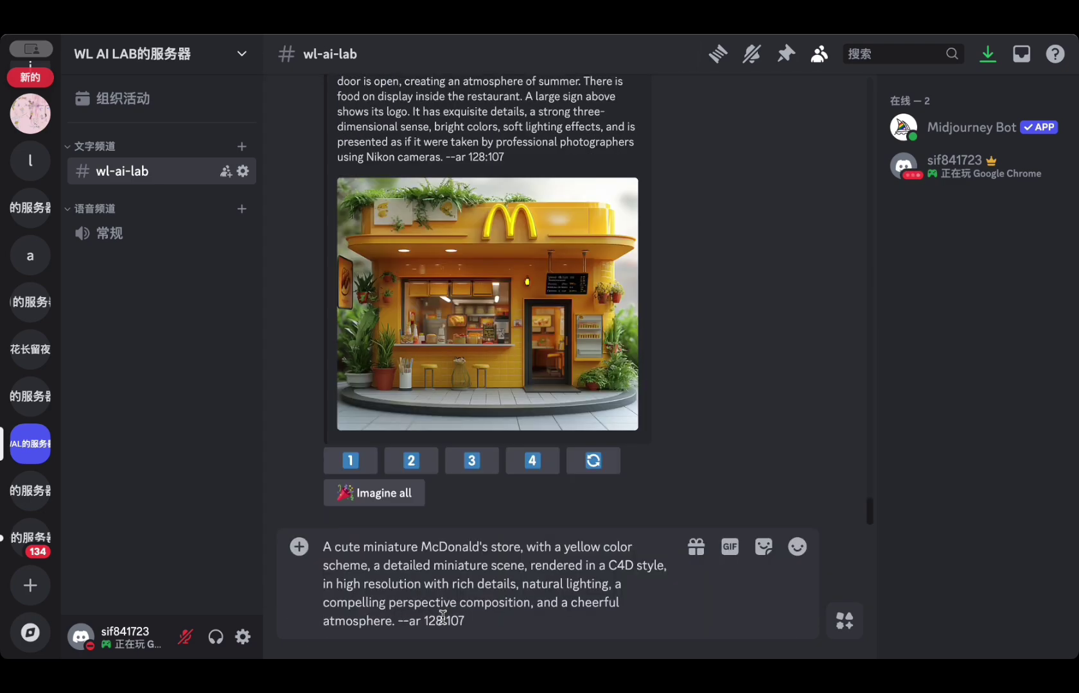
- Replace the pasted message with an /imagine request using the first suggested prompt, the cute miniature McDonald's store
key(ctrl+a)
text(/)
key(Down)
key(Return)
key(ctrl+v)
key(Return)
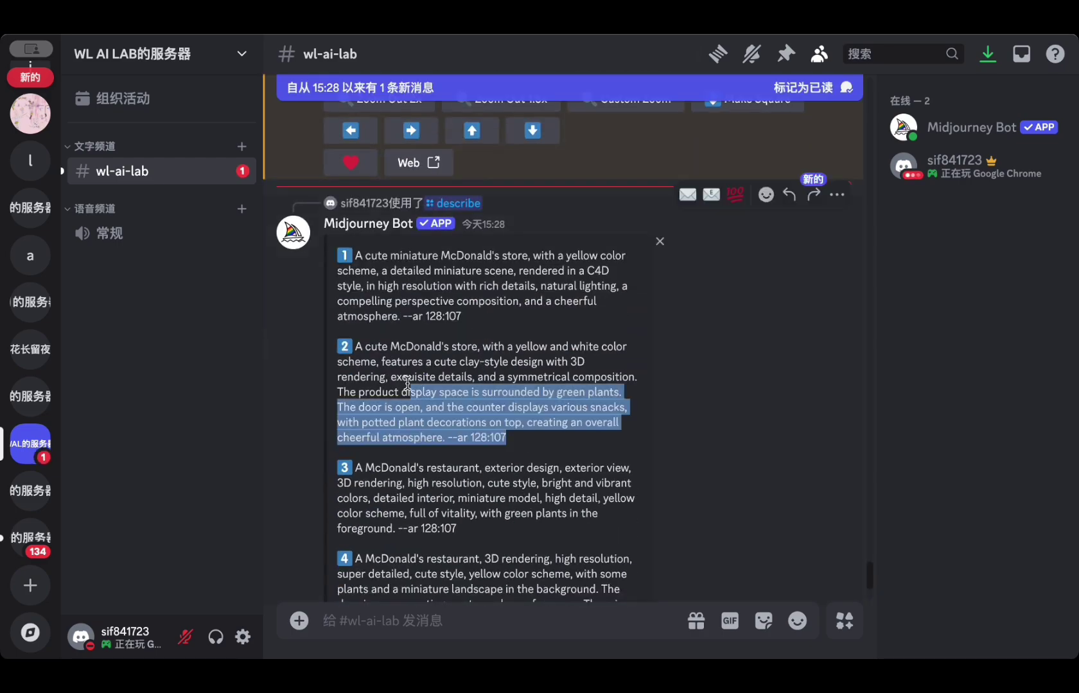
text(/)
key(BackSpace)
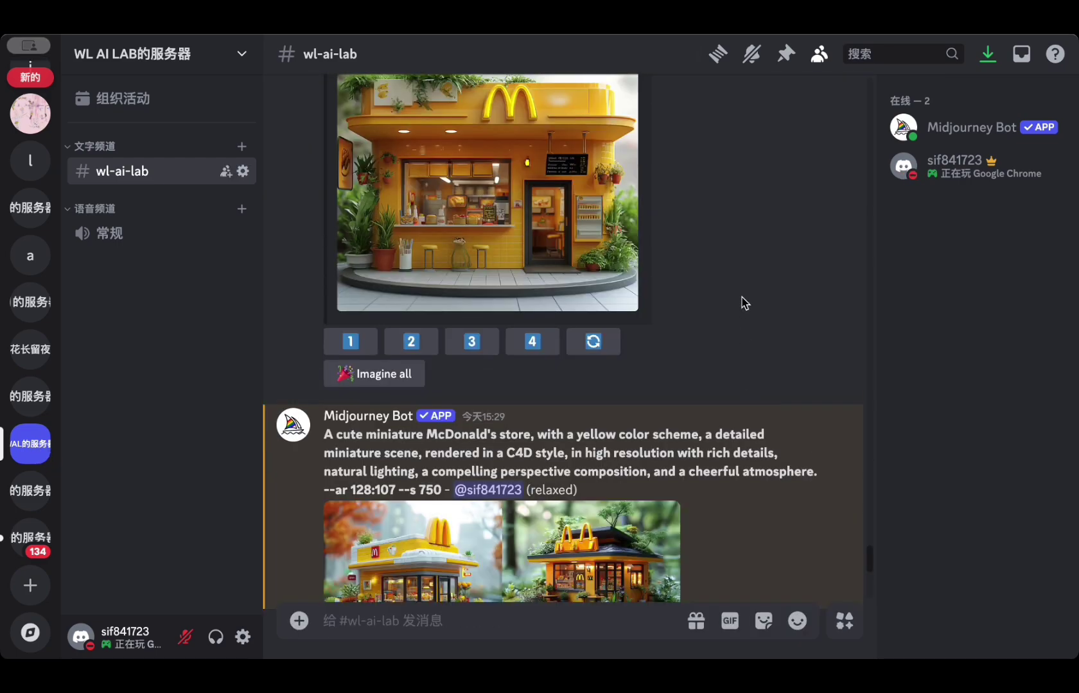
- Examine the enlarged image grids for the cute miniature store prompt and the yellow-and-white clay-style store prompt
scroll(741, 298, up, 2)
scroll(743, 301, down, 4)
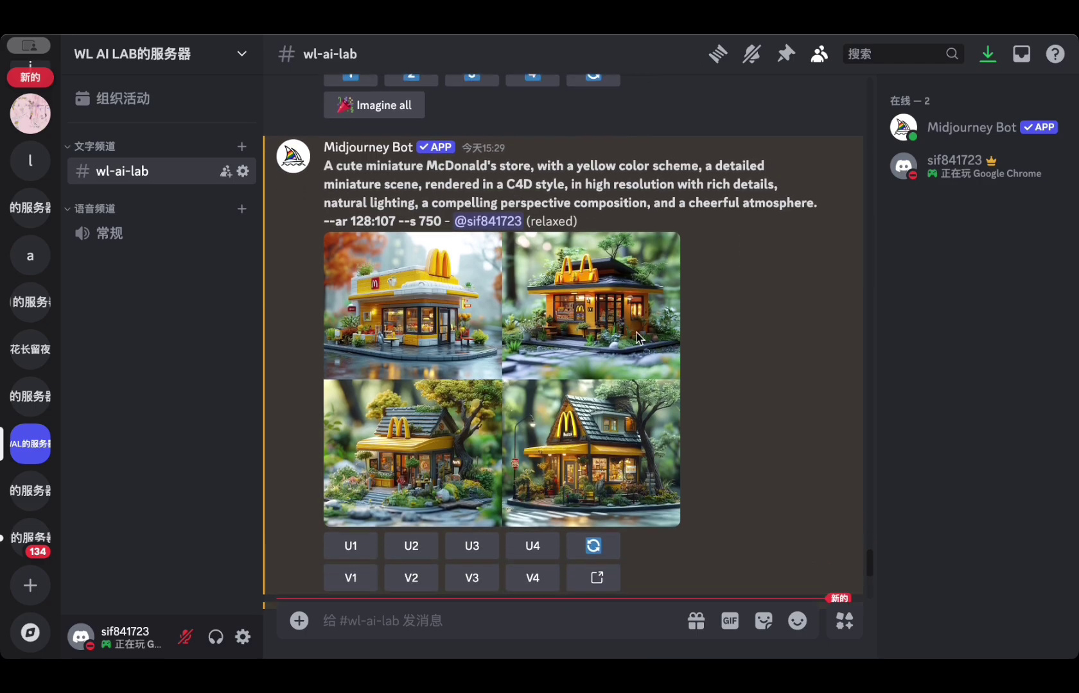
click(630, 338)
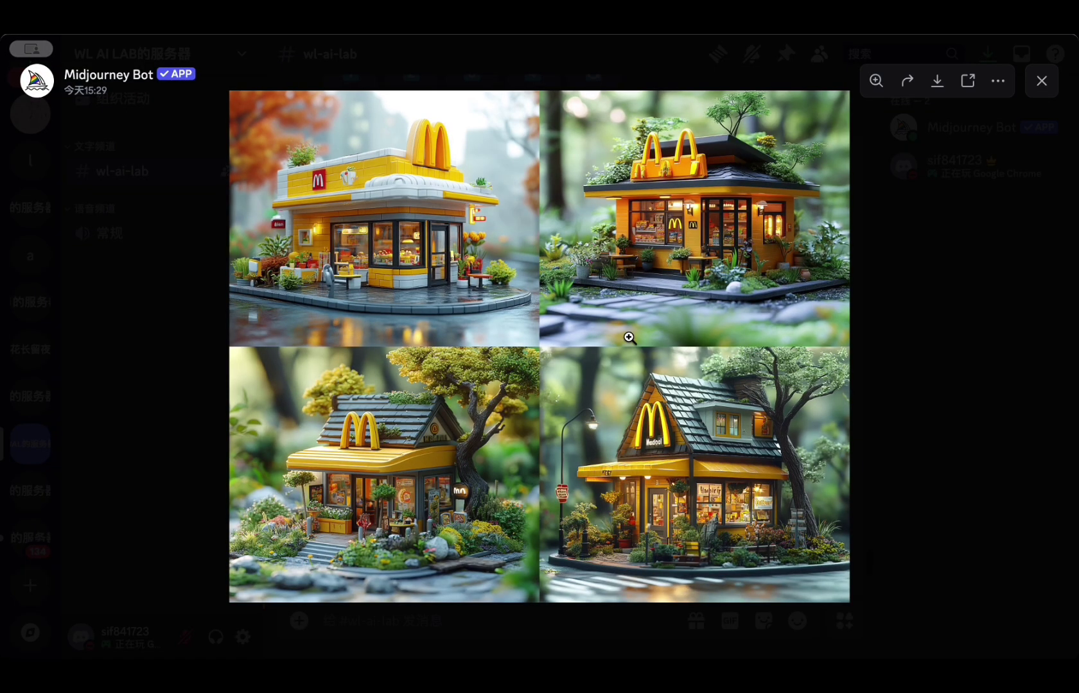
key(Escape)
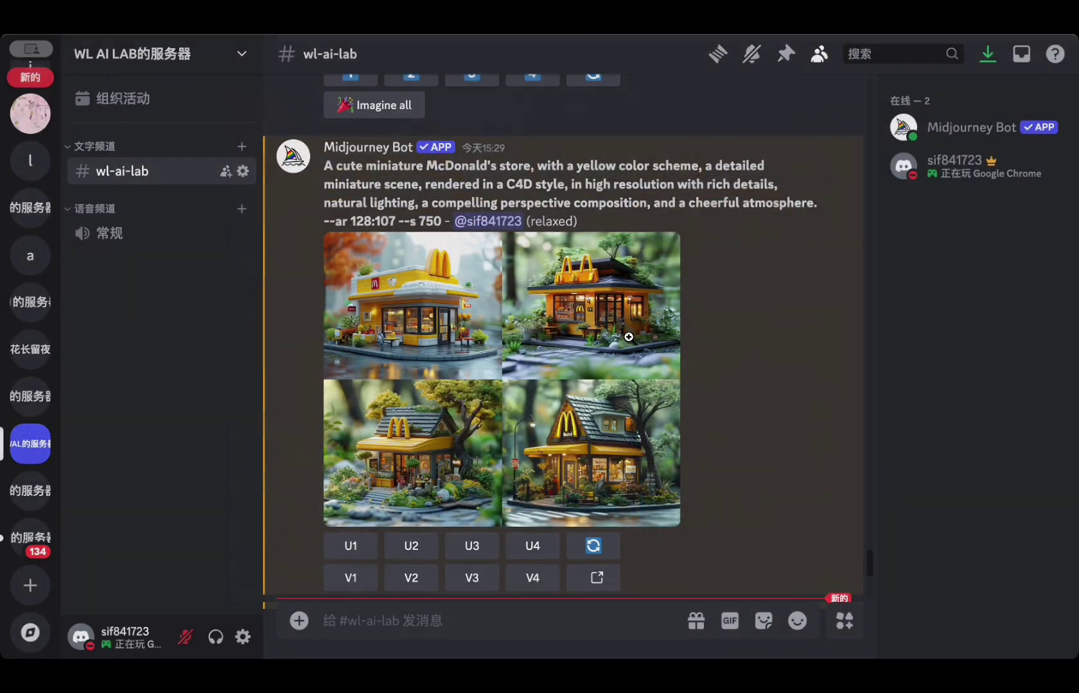
scroll(629, 338, down, 7)
scroll(629, 341, down, 2)
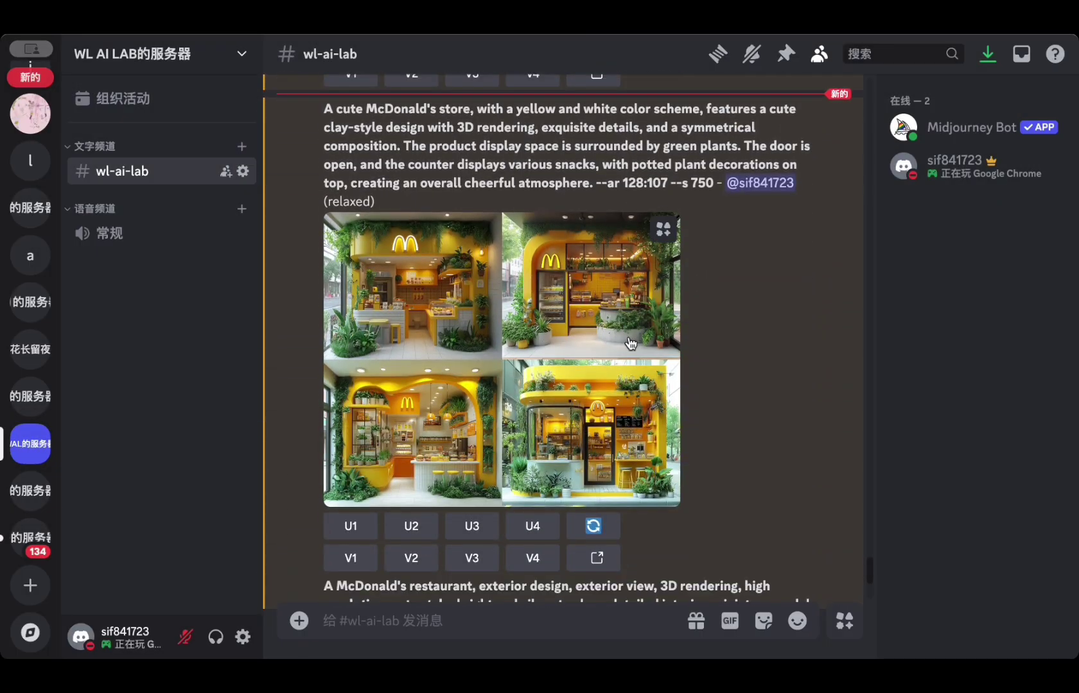
click(629, 339)
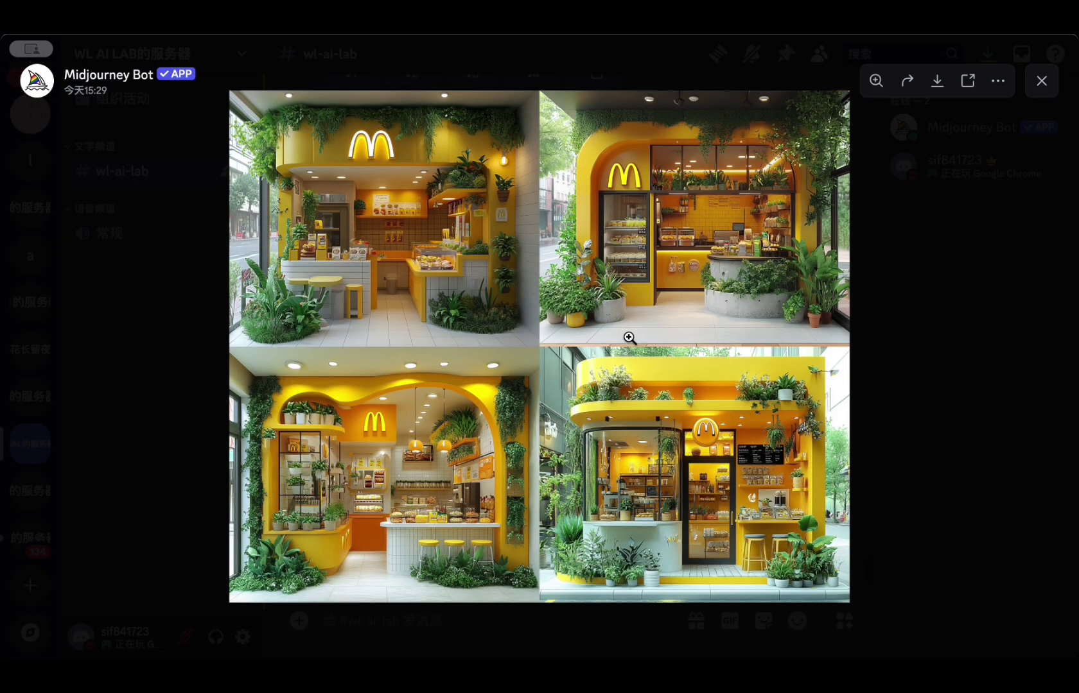
key(Escape)
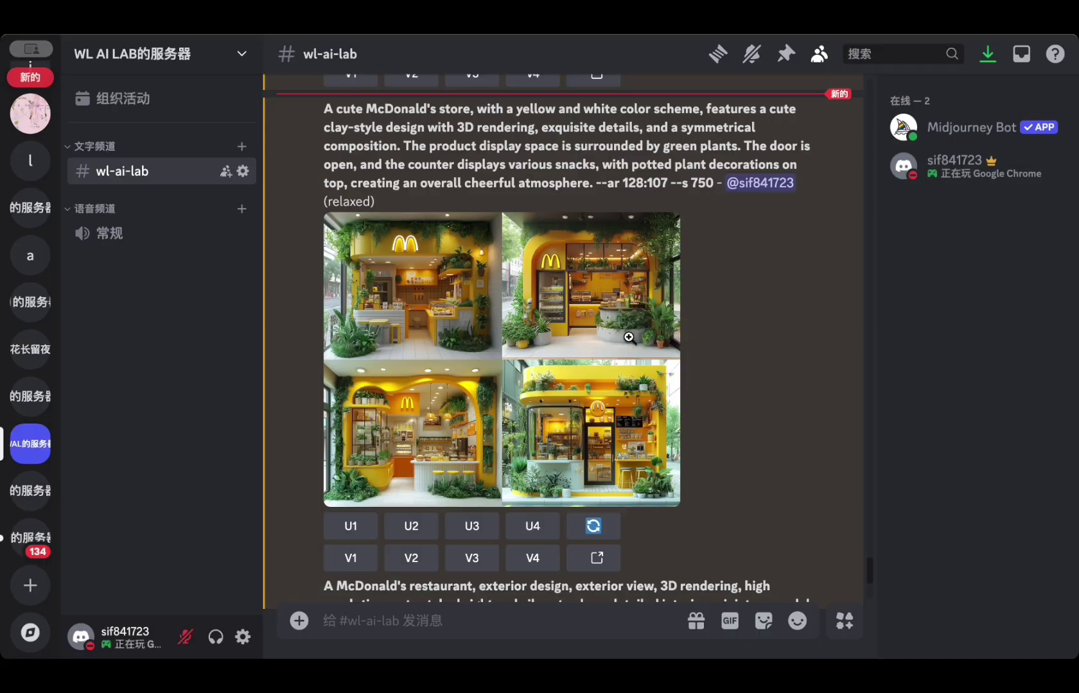
- Examine the enlarged image grids for the exterior-view restaurant prompt and the summer-atmosphere restaurant prompt
scroll(628, 337, down, 4)
scroll(629, 338, down, 3)
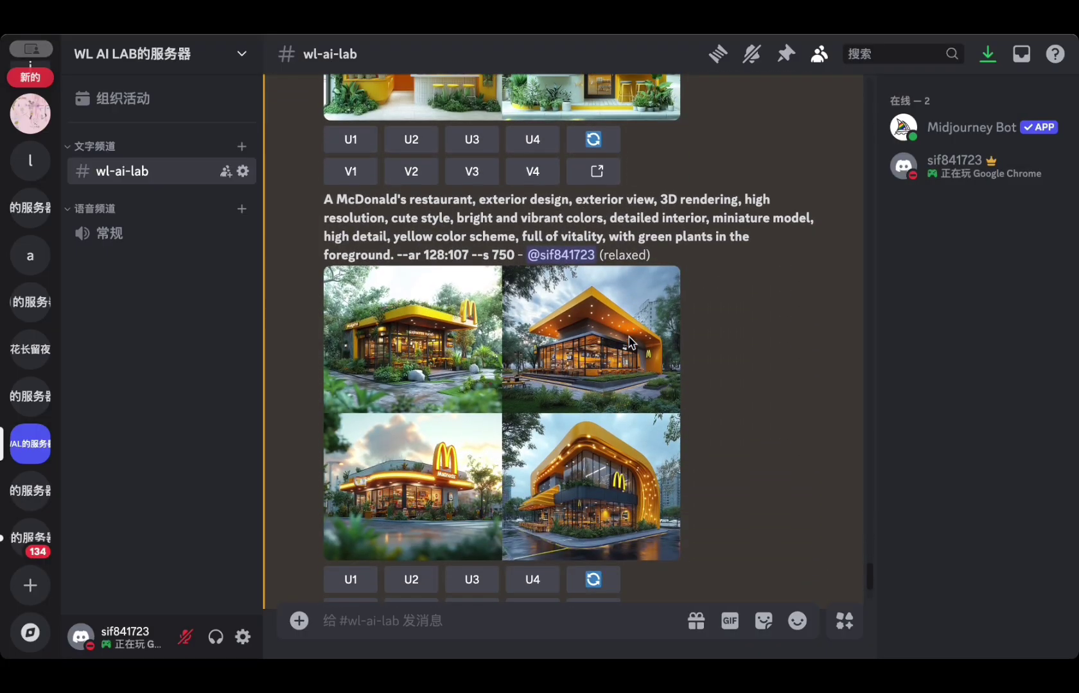
click(587, 370)
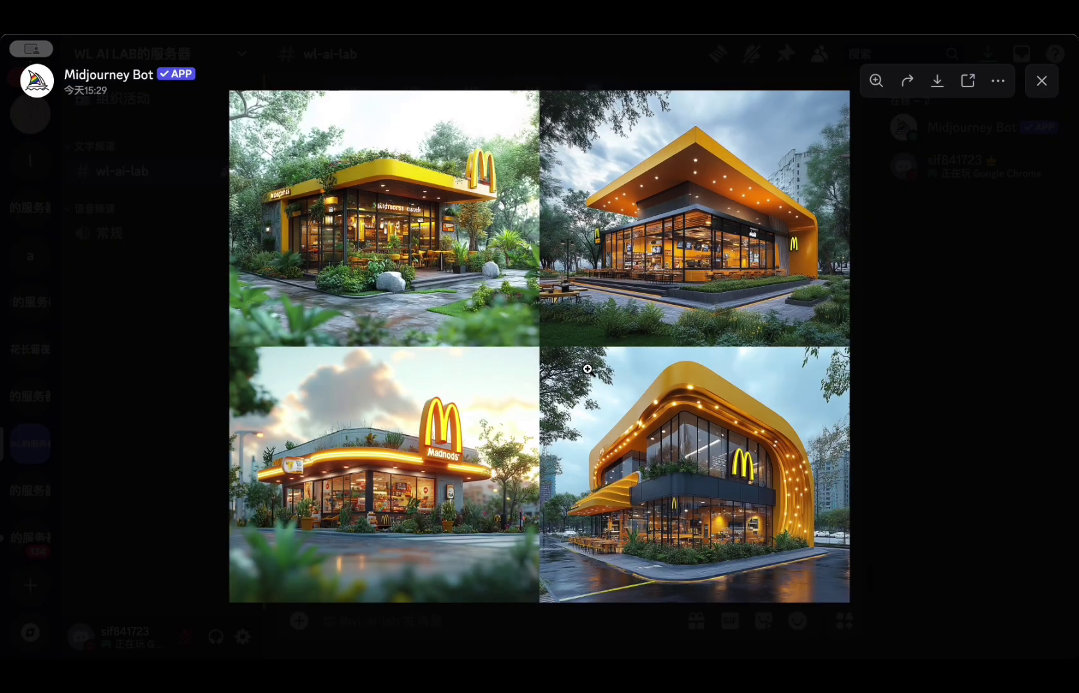
key(Escape)
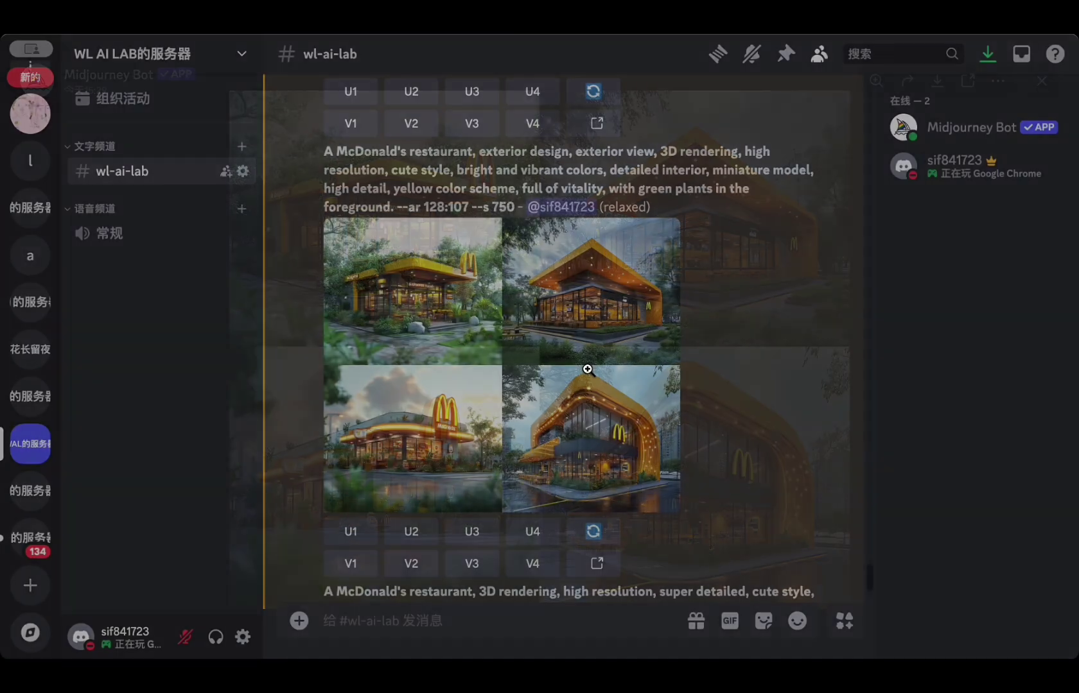
scroll(584, 385, down, 5)
scroll(581, 474, down, 3)
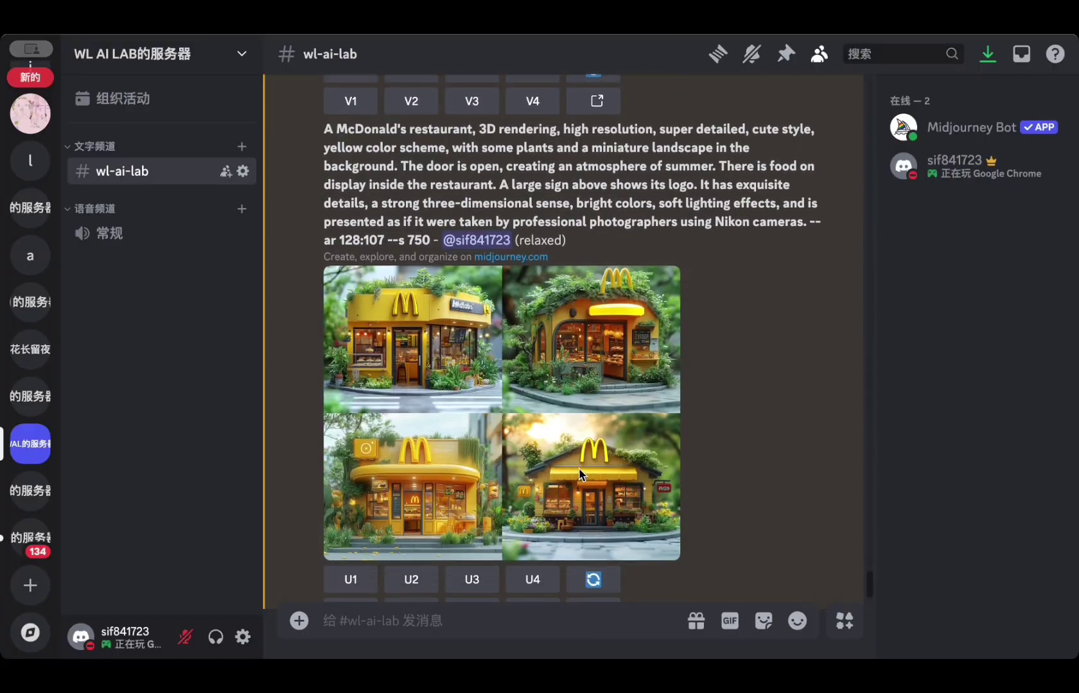
click(579, 469)
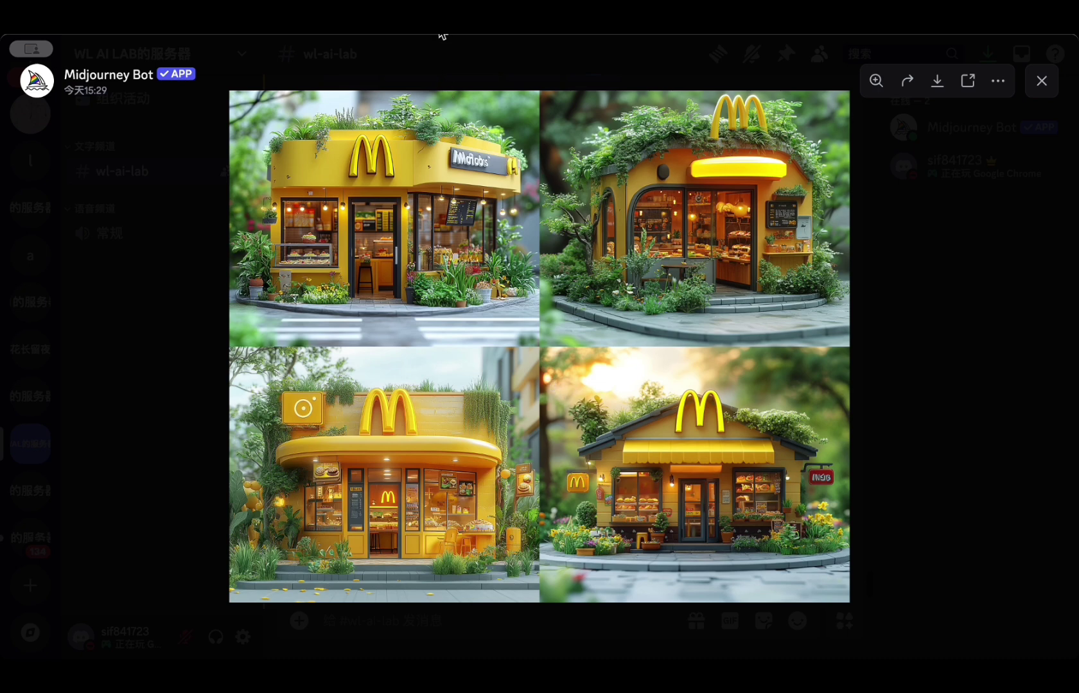
key(Escape)
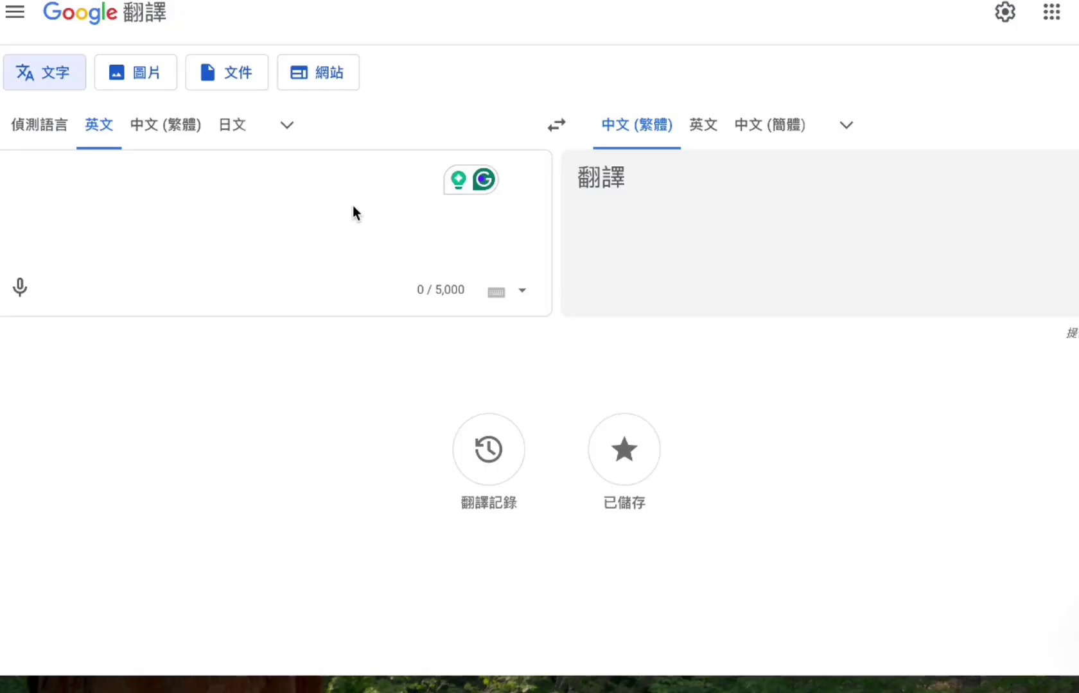
- In Google Translate, paste the McDonald's prompt, delete the text before "a McDonald's restaurant", and replace "McDonald's" with "Fried Chicken"
key(ctrl+v)
click(268, 176)
key(shift+Home)
key(BackSpace)
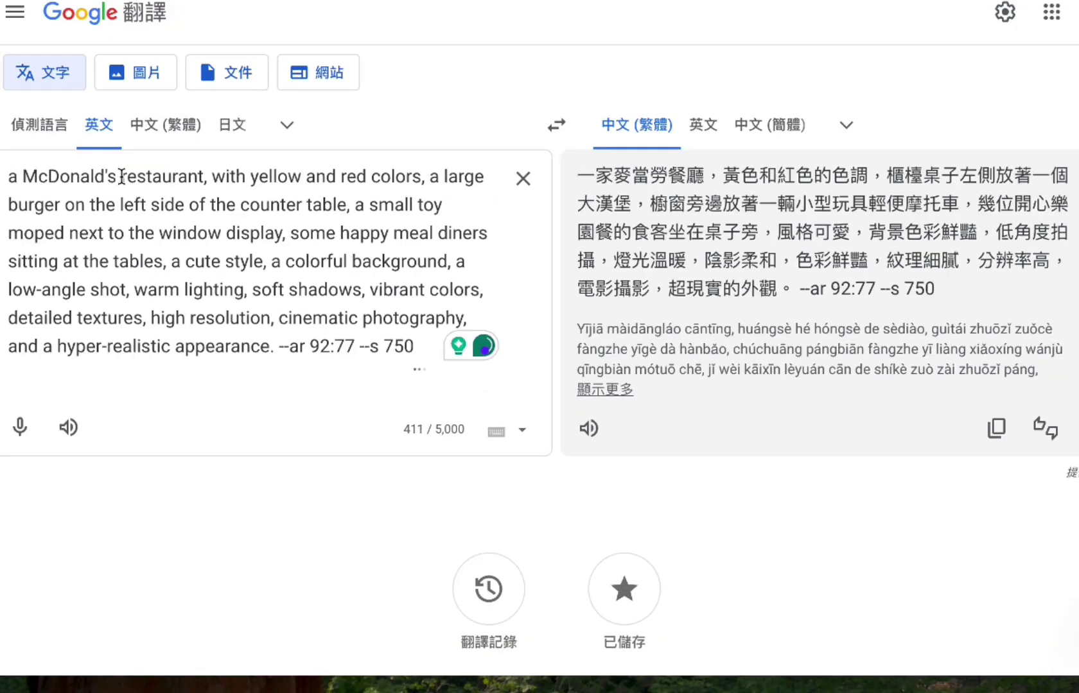
double_click(73, 176)
text(Fried Chicken)
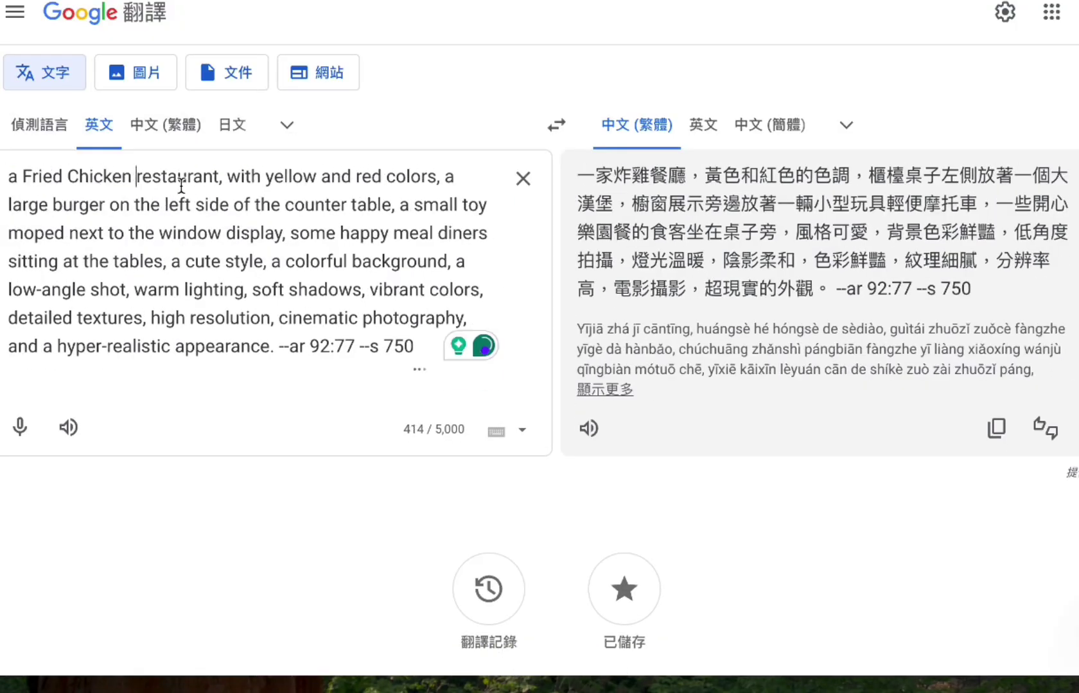
- Change the restaurant's colors in the prompt from yellow and red to red and white
double_click(292, 175)
text(red)
double_click(347, 176)
text(white)
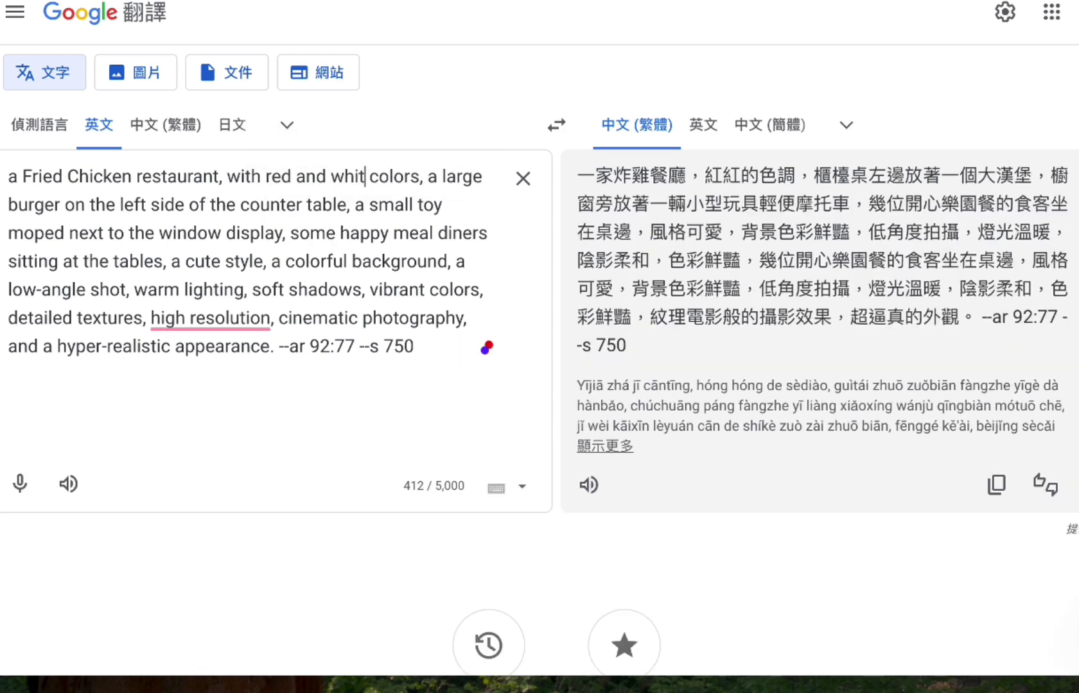
click(354, 209)
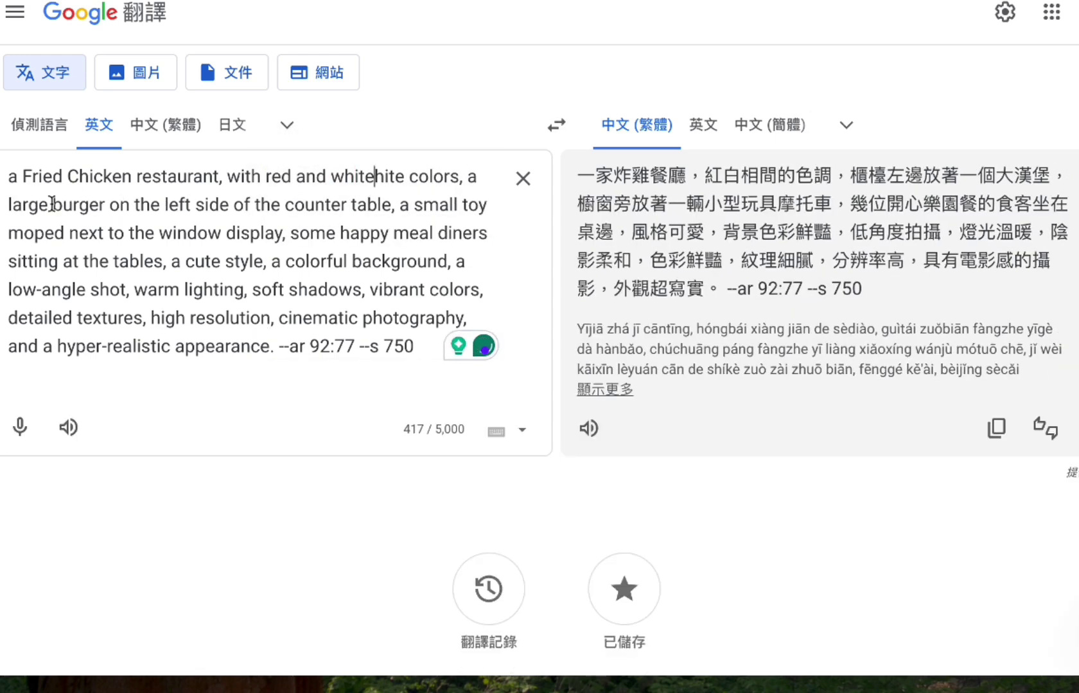
- Replace "burger" with "fried chicken leg" in the prompt and accept the suggested spelling corrections
double_click(57, 204)
text(fried-chicken leg)
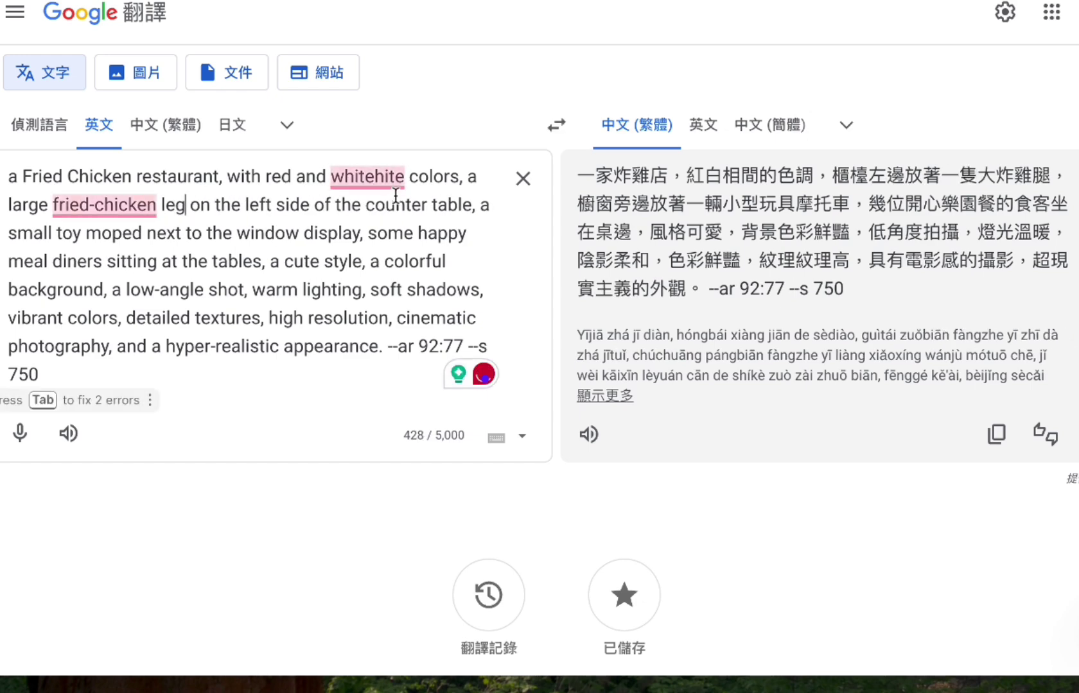
key(Tab)
key(Tab)
click(227, 233)
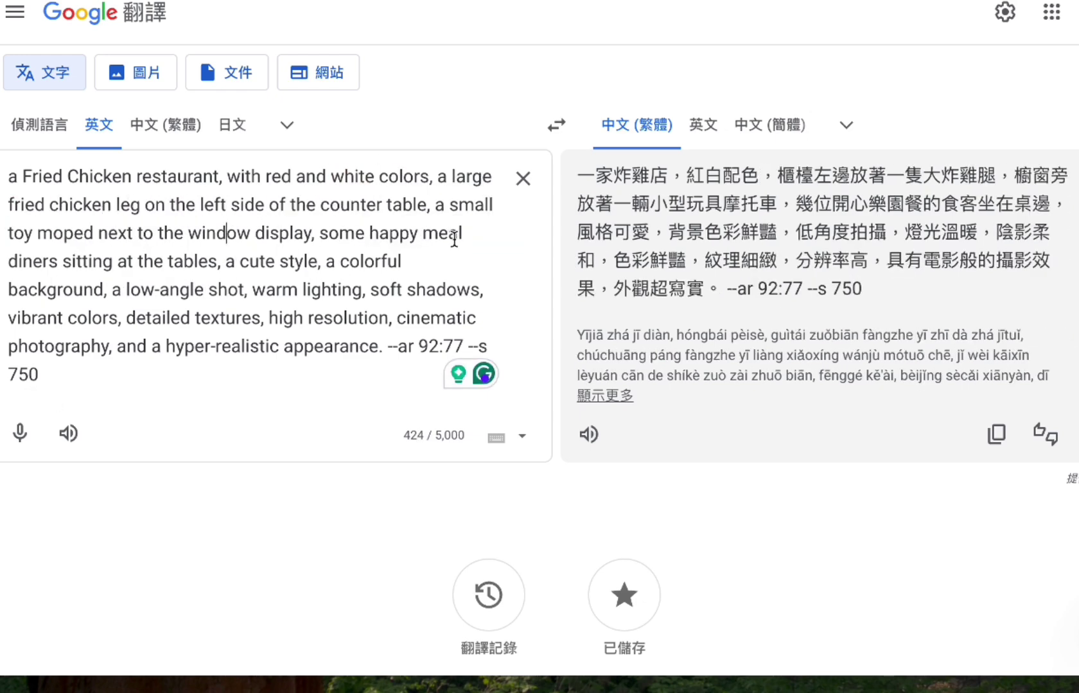
- Delete "a low-angle shot, warm lighting, soft shadows, vibrant colors" from the prompt
double_click(375, 234)
click(286, 235)
drag(253, 289, 481, 290)
key(BackSpace)
key(BackSpace)
key(BackSpace)
key(BackSpace)
key(BackSpace)
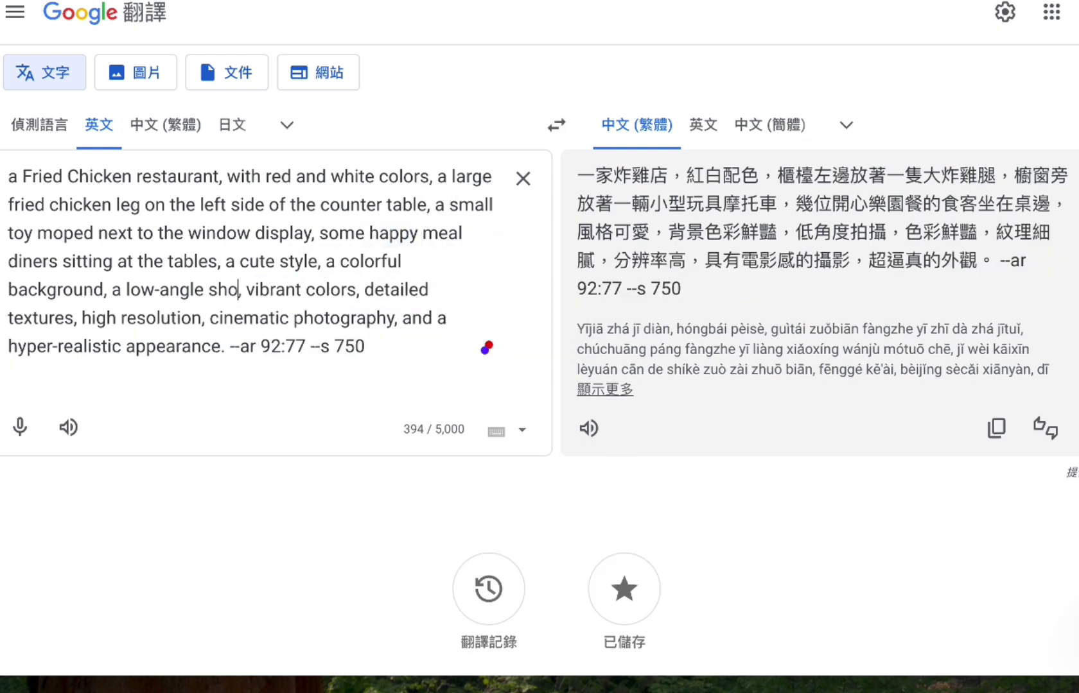
drag(113, 290, 355, 289)
key(BackSpace)
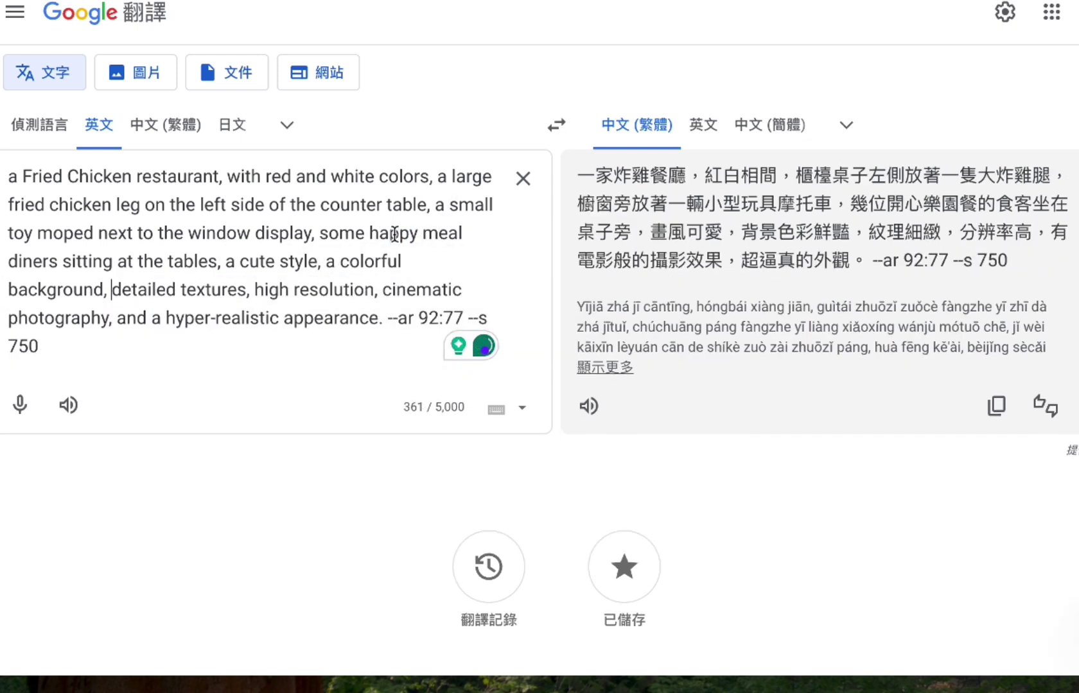
- Delete "high resolution, cinematic photography, and a hyper-realistic appearance." and copy the shortened fried chicken prompt
drag(256, 289, 384, 317)
key(BackSpace)
key(BackSpace)
key(BackSpace)
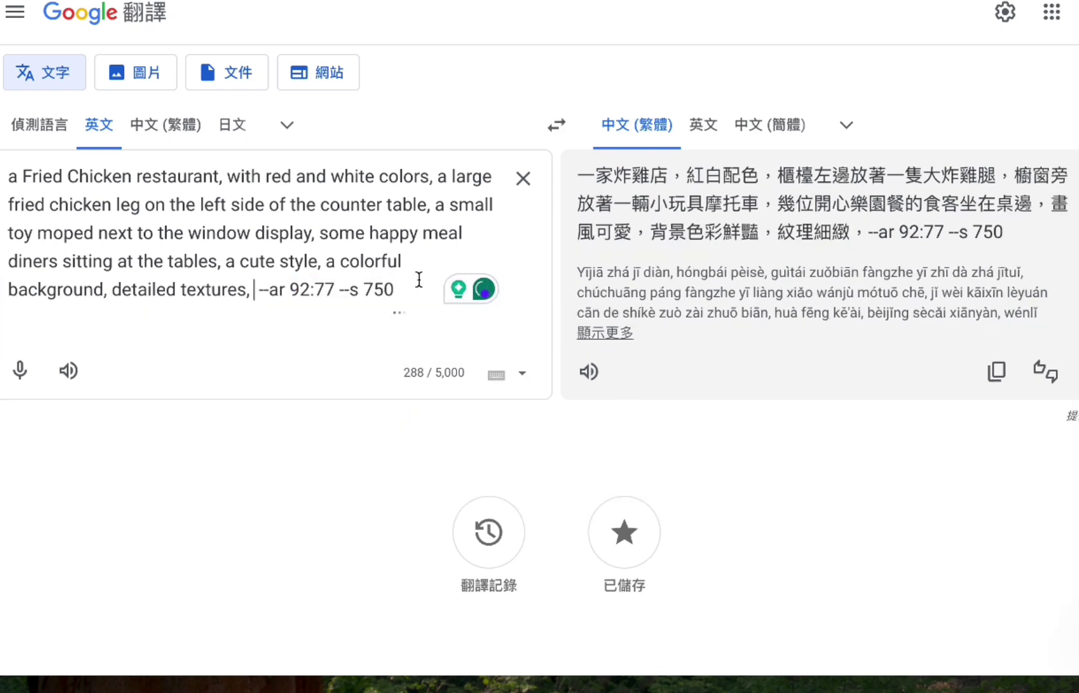
drag(282, 290, 102, 160)
key(ctrl+c)
click(402, 289)
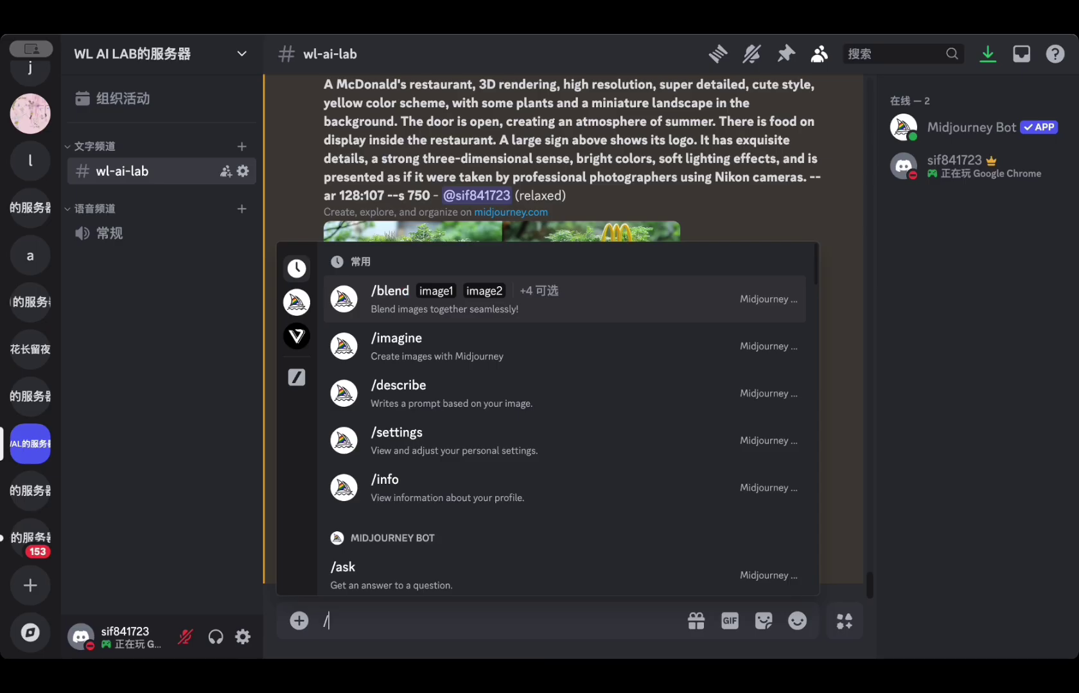
- Switch to Discord and generate images with /imagine from the copied fried chicken restaurant prompt
text(i)
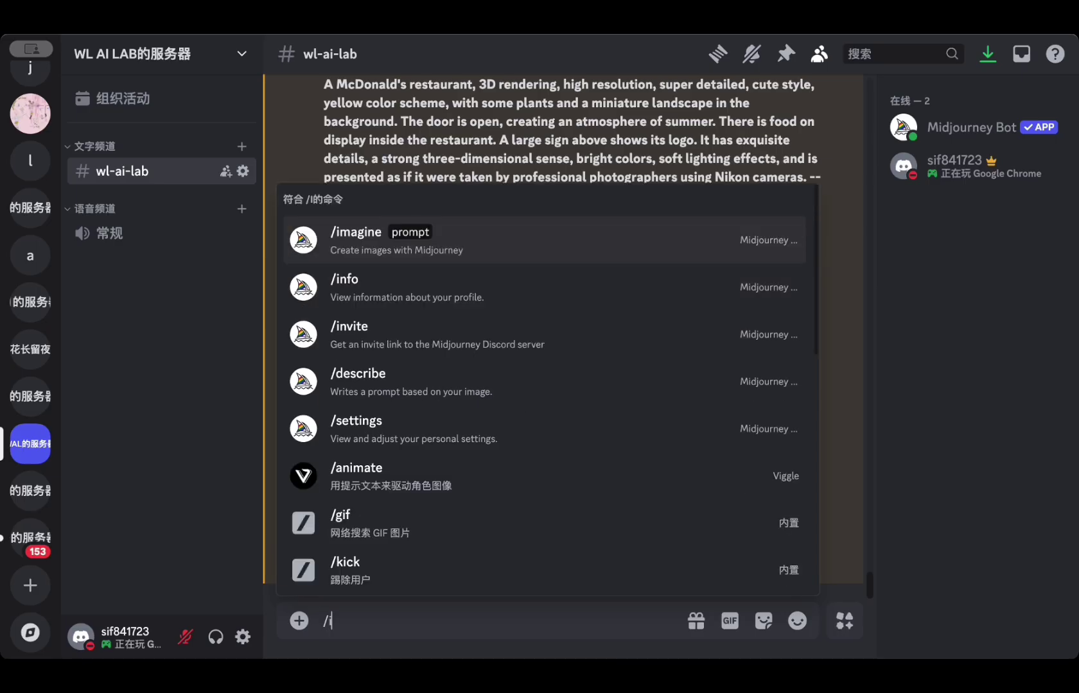
key(Return)
key(ctrl+v)
key(Return)
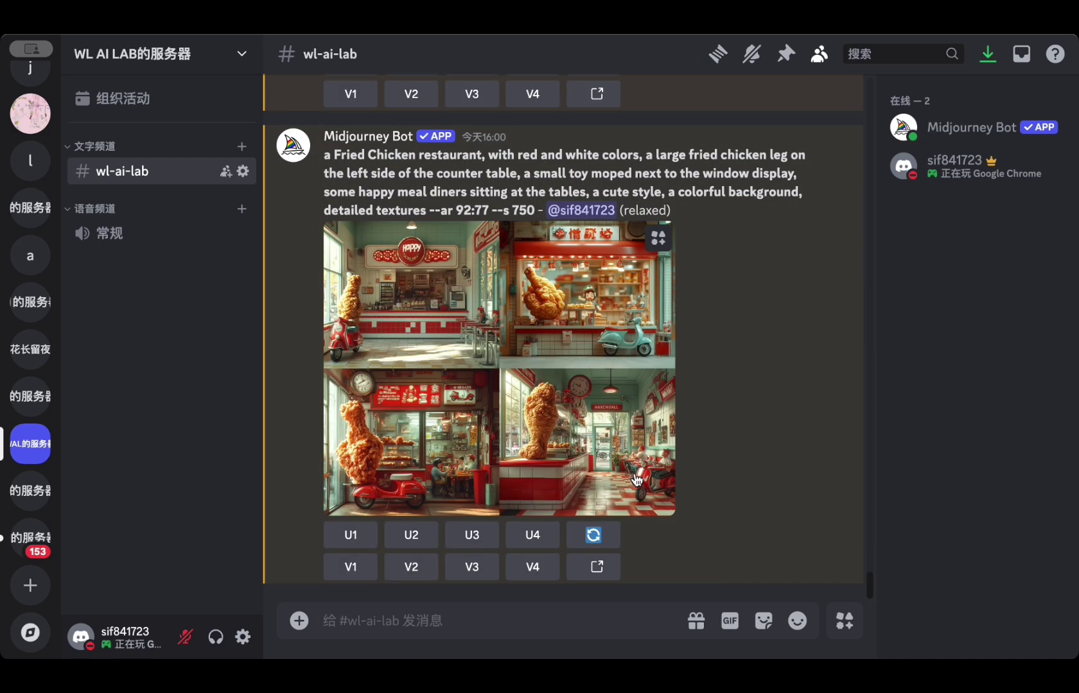
- Run /imagine again with the same fried chicken restaurant prompt and view the new image grid enlarged
scroll(636, 478, up, 1)
text(/i)
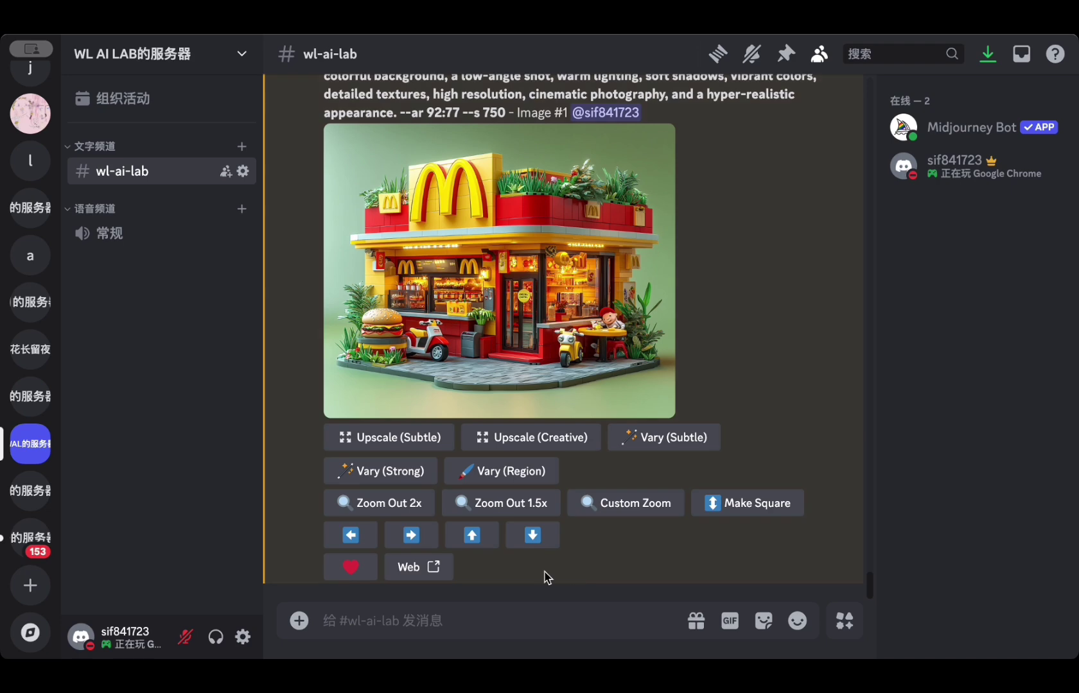
click(396, 624)
text(/)
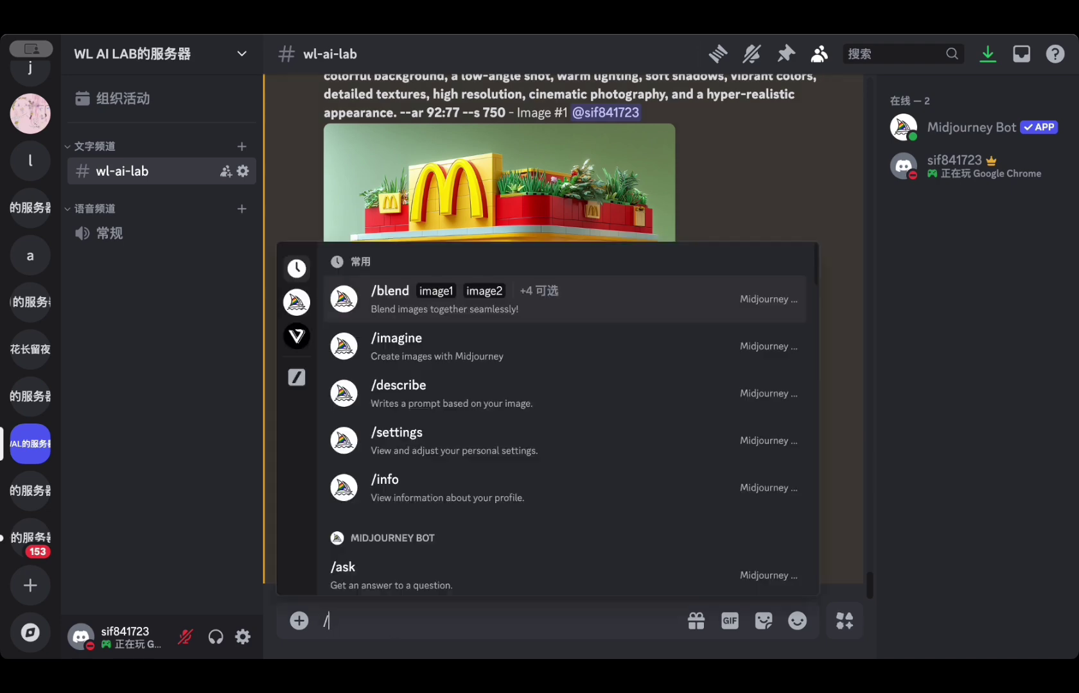
key(Down)
key(Return)
key(ctrl+v)
key(Return)
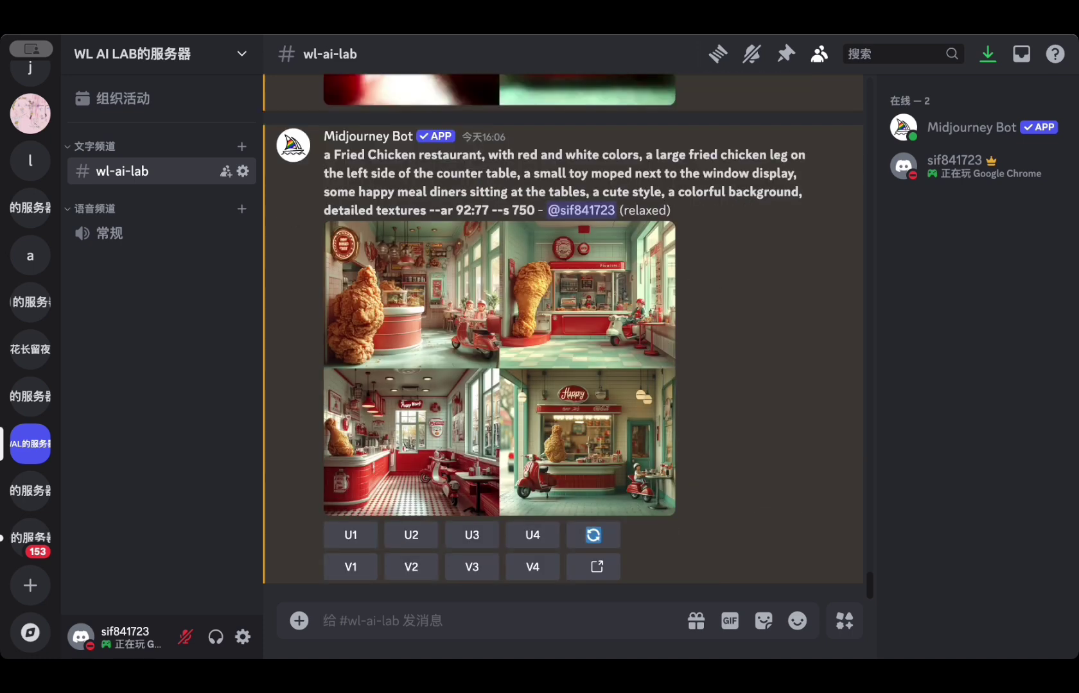
click(495, 460)
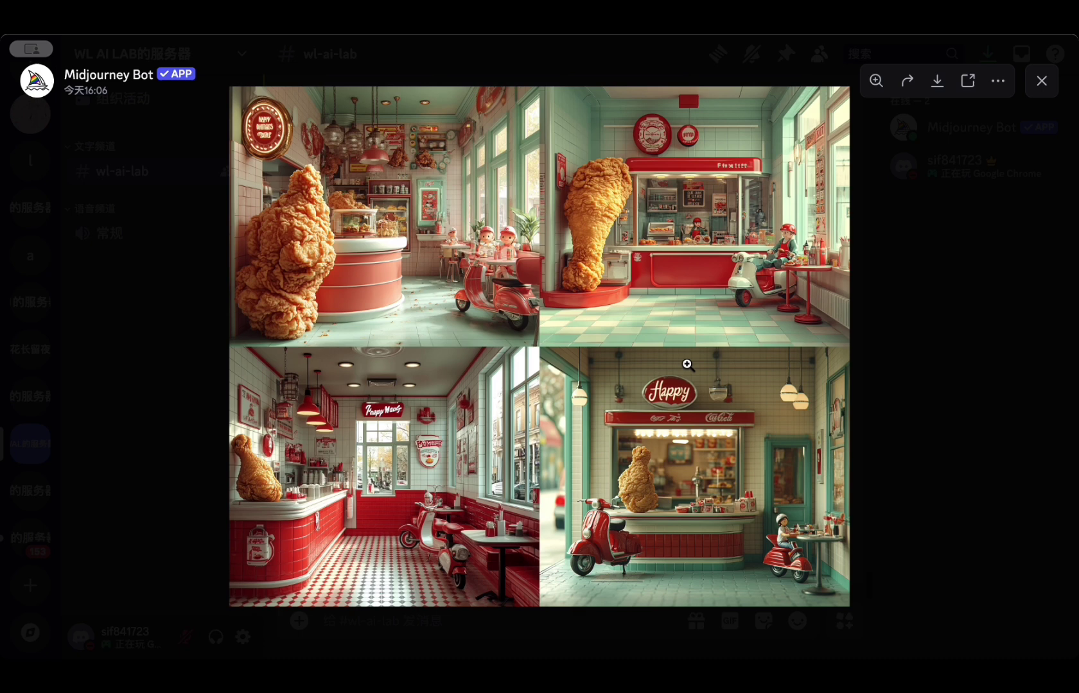
click(1042, 81)
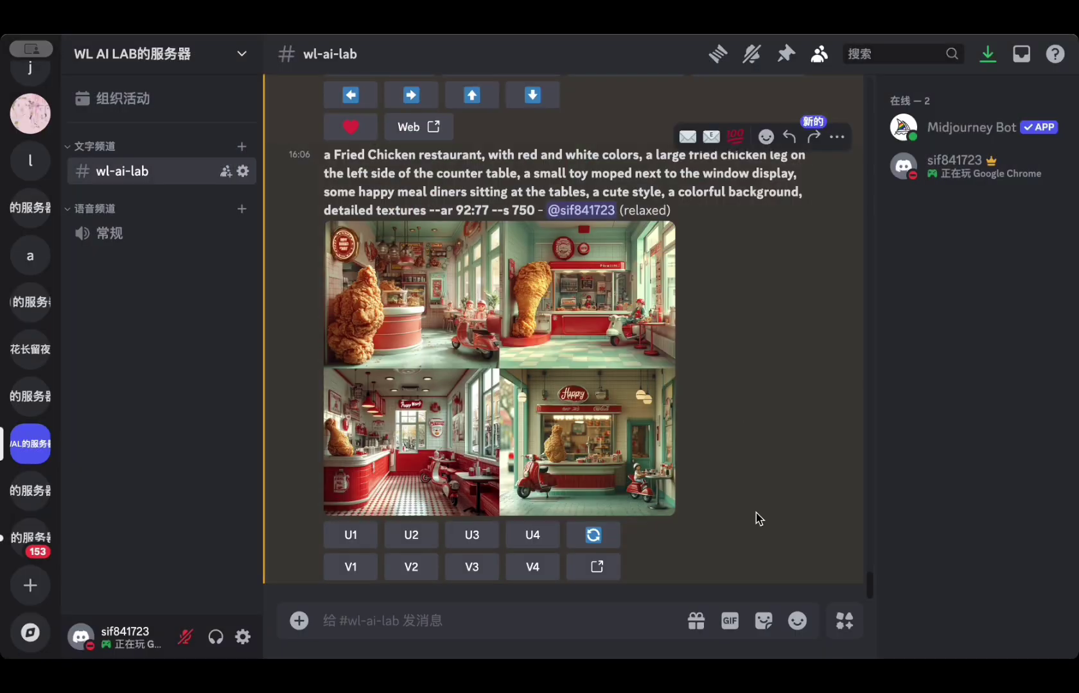
- Run /imagine with the fried chicken prompt, adding --sref with the red-and-yellow McDonald's kiosk image as style reference
click(577, 627)
text(/i)
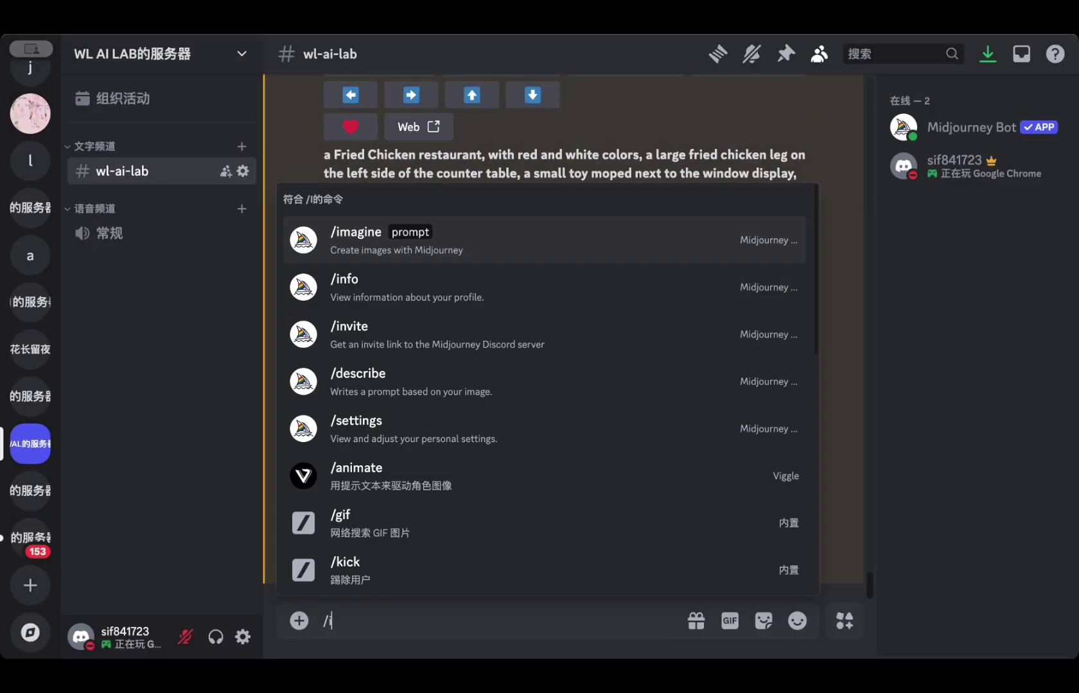
key(Return)
key(ctrl+v)
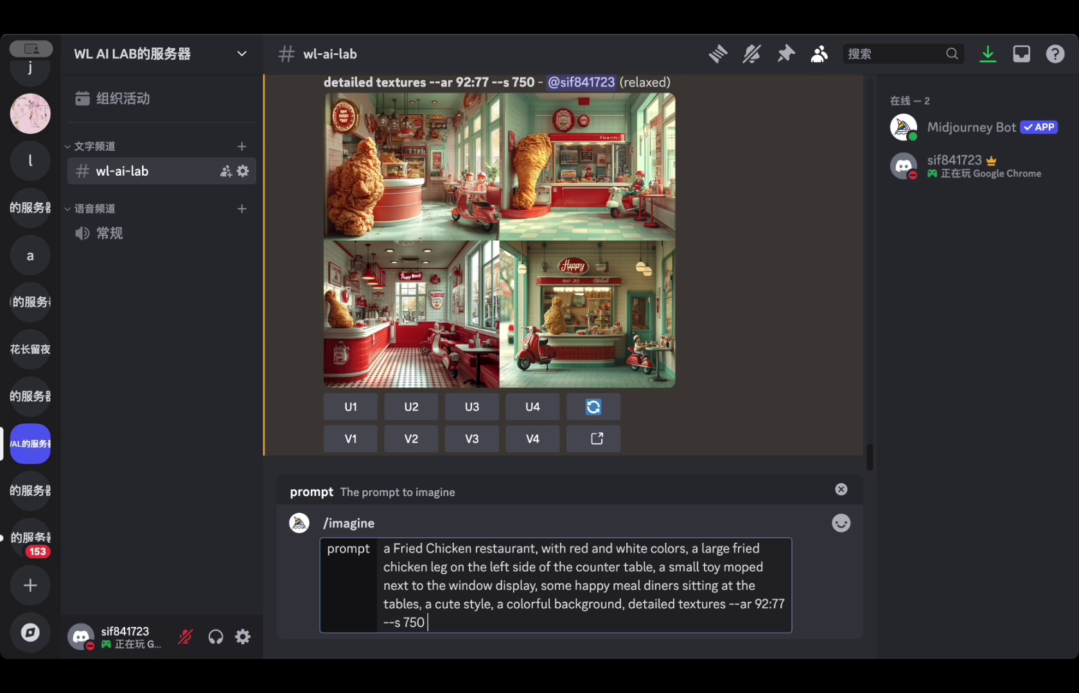
text(--sref)
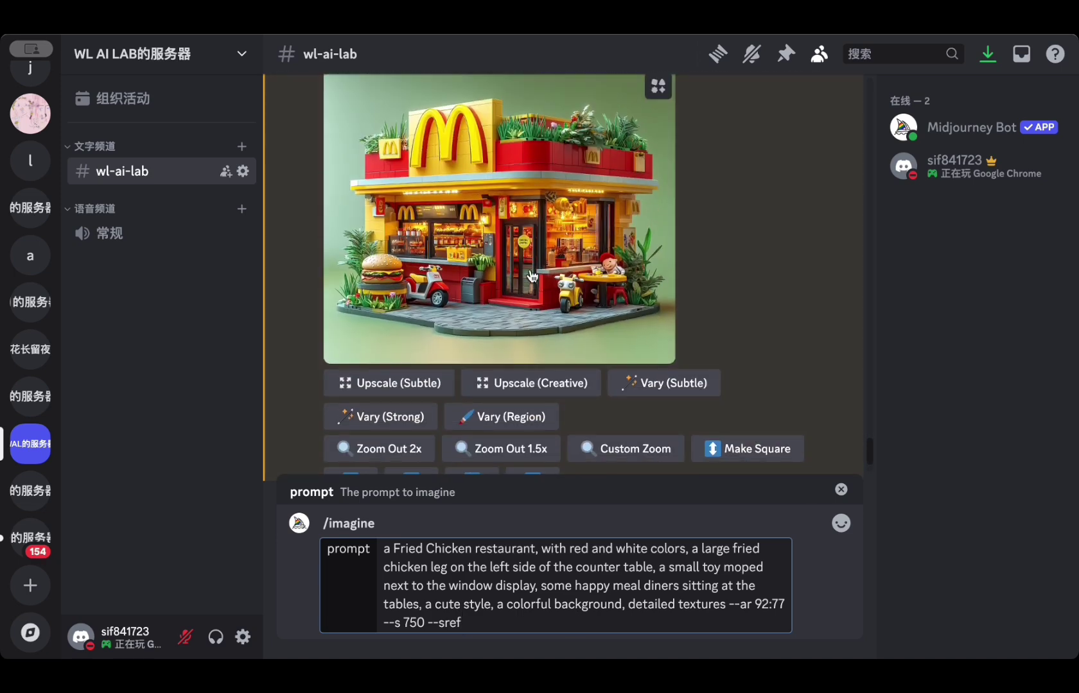
drag(530, 276, 515, 630)
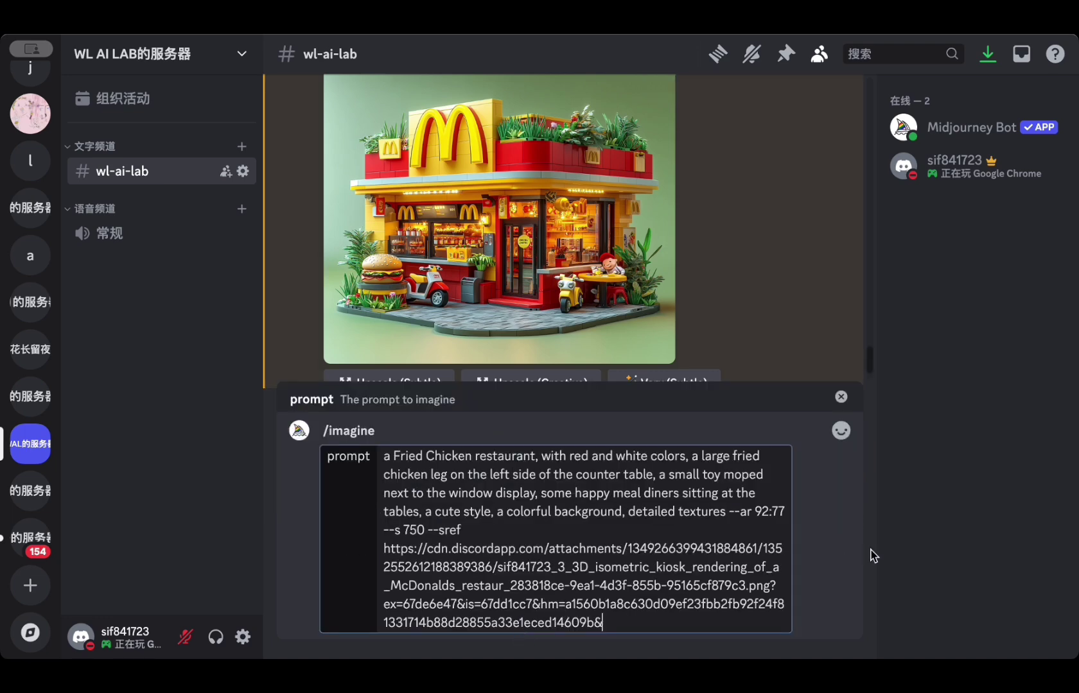
key(Return)
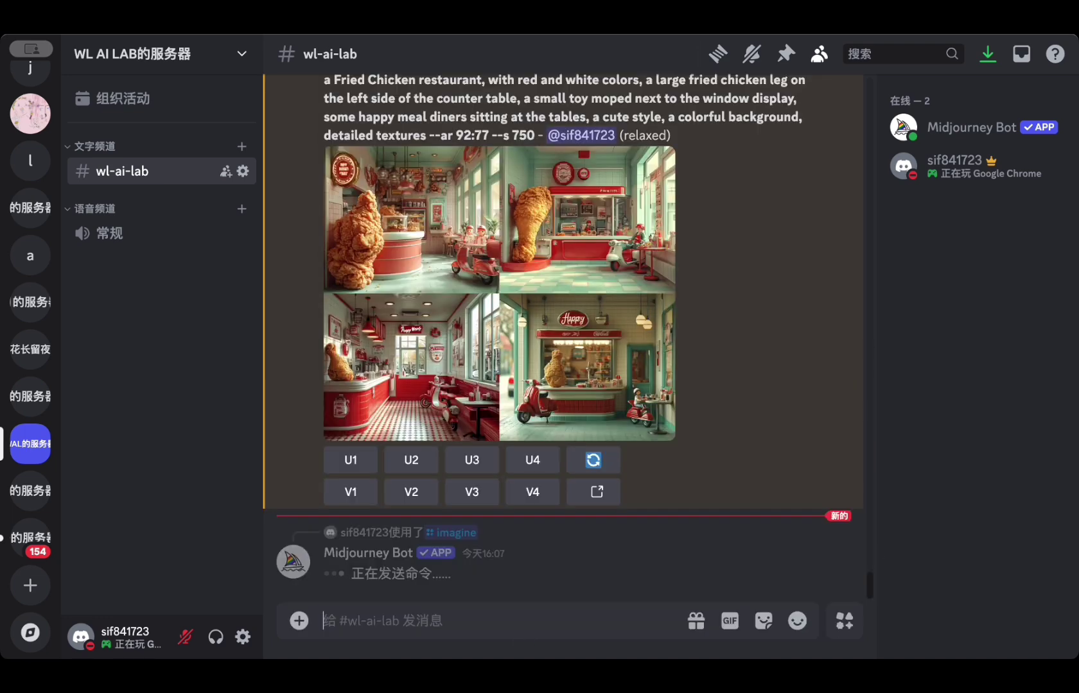